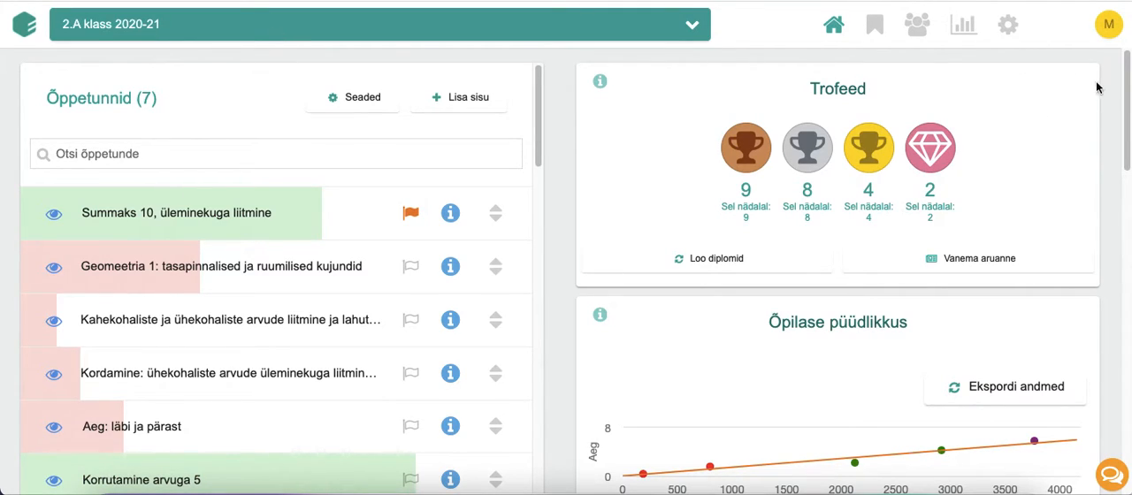
# Lock the old 2.A klass 2020-21 course in its course settings
pyautogui.click(1011, 29)
pyautogui.click(1012, 25)
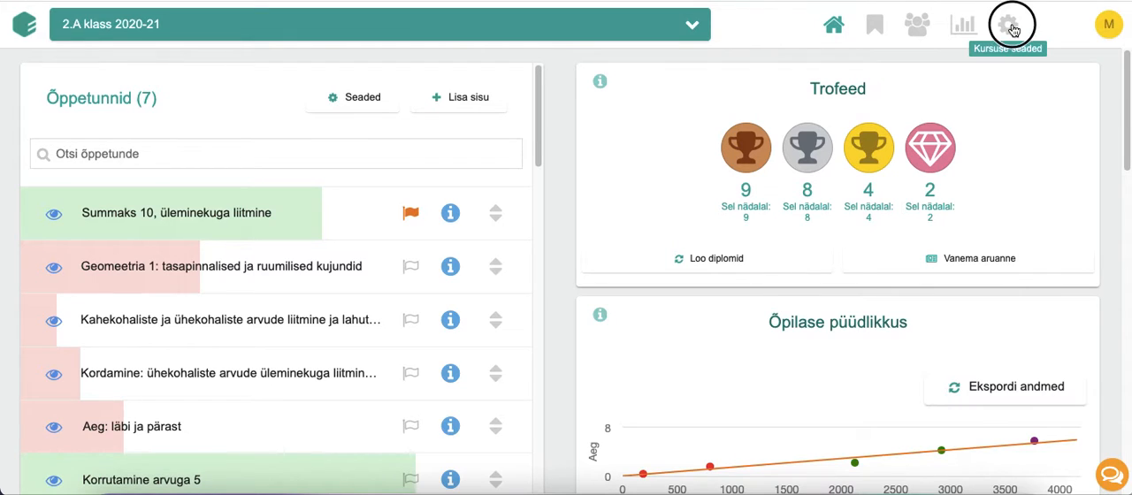
pyautogui.scroll(-10, 959, 152)
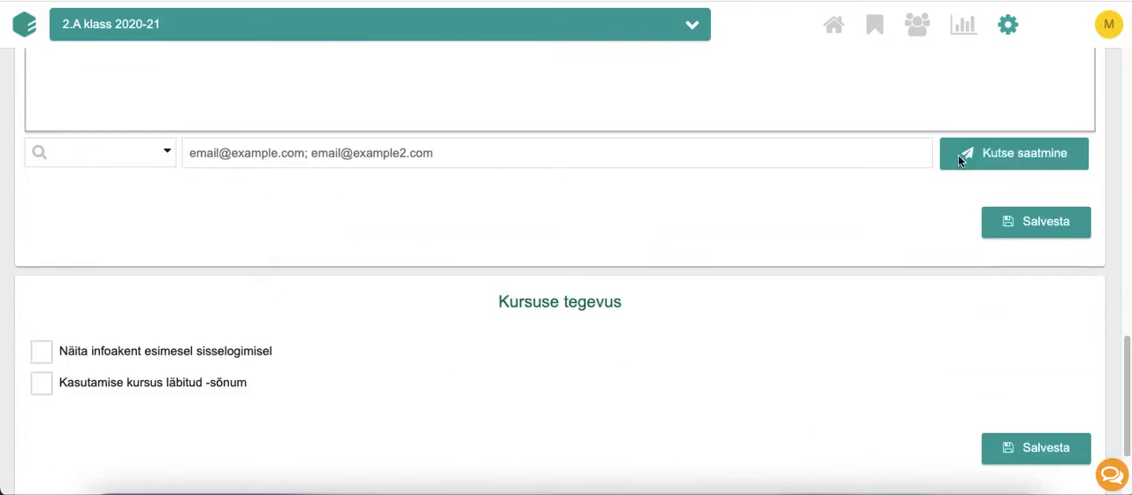
pyautogui.scroll(-2, 959, 157)
pyautogui.click(728, 453)
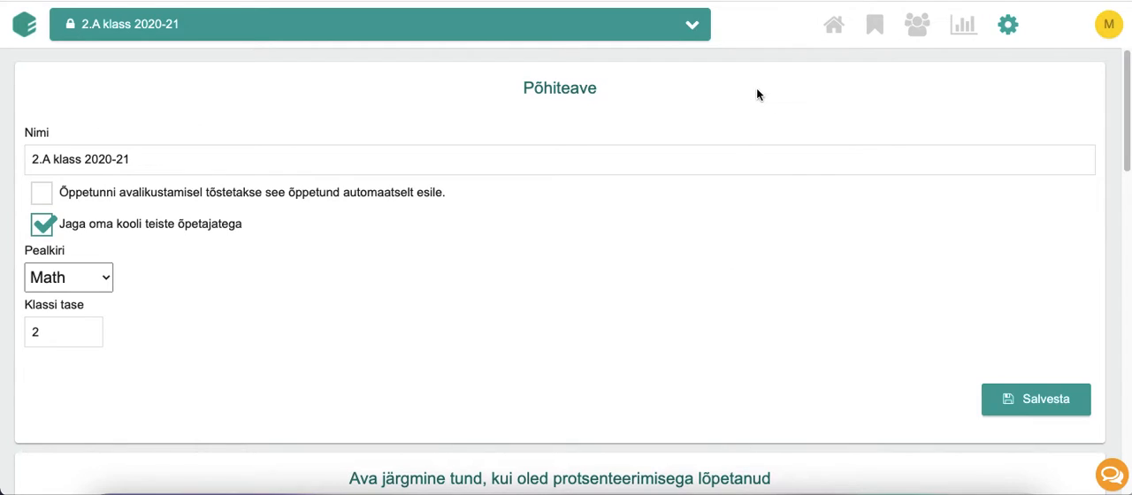
# Start a new course based on the 3. klassi matemaatika (eesti keeles) template
pyautogui.click(693, 26)
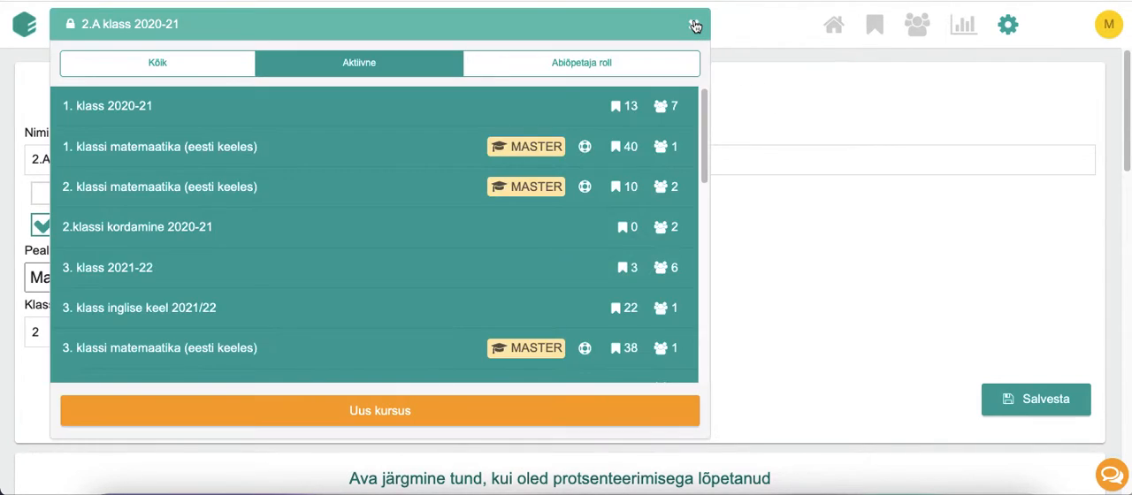
pyautogui.click(413, 413)
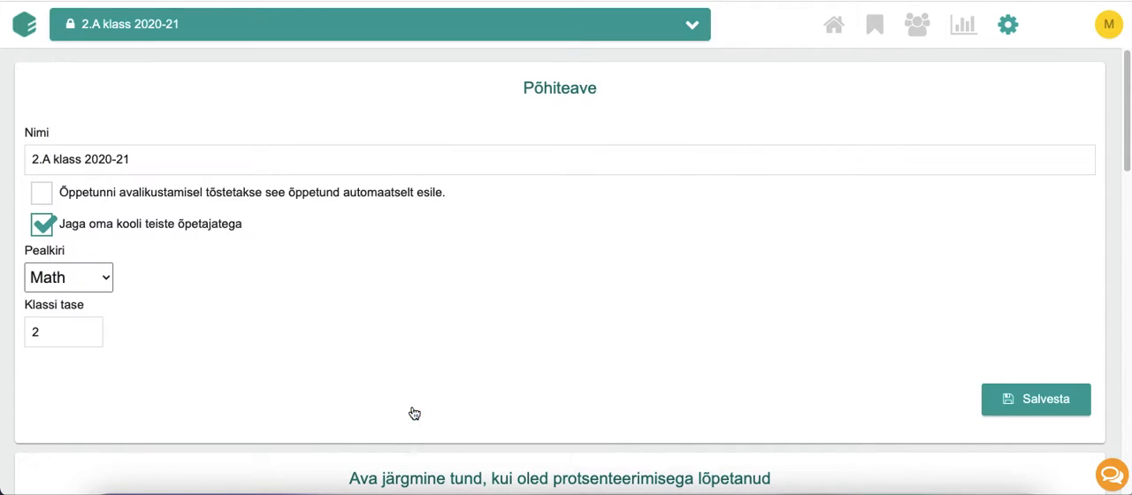
pyautogui.scroll(-5, 437, 229)
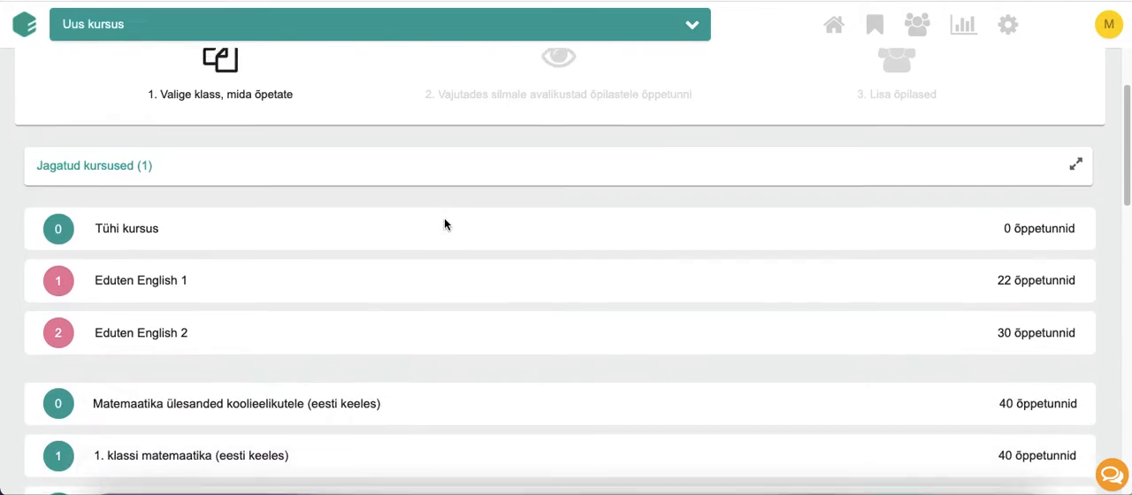
pyautogui.scroll(-1, 349, 343)
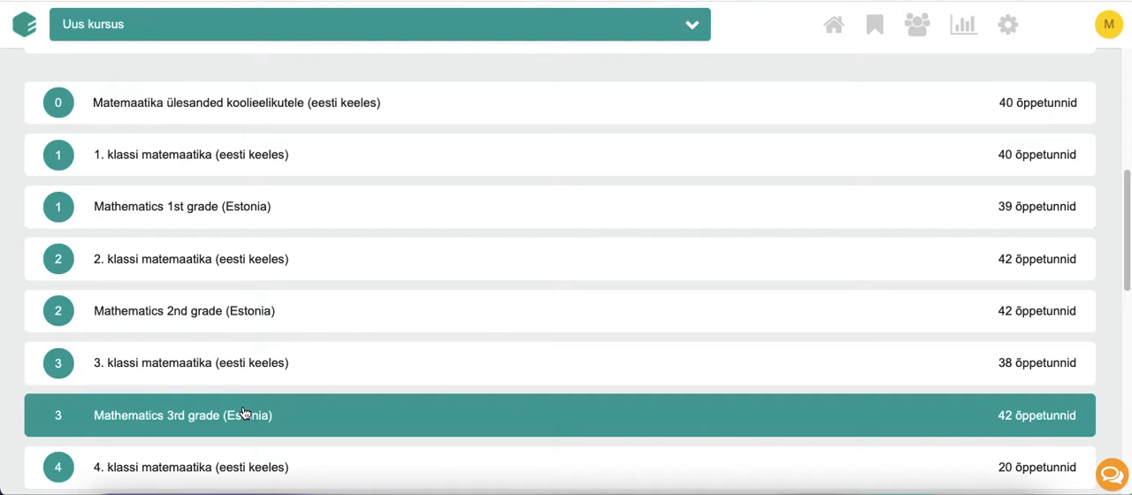
pyautogui.click(276, 364)
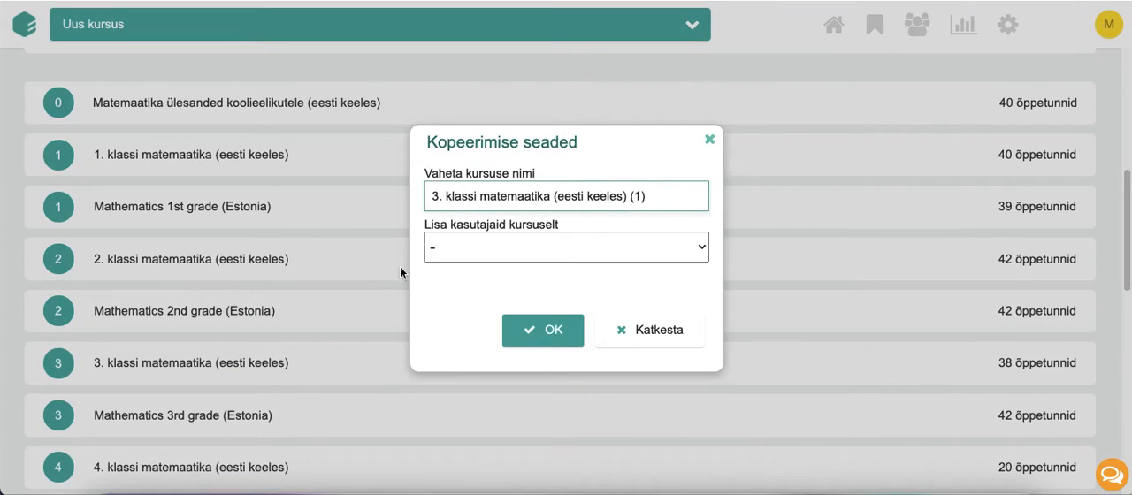
# Name the new course 3.A klass 2021/22
pyautogui.moveTo(444, 195); pyautogui.dragTo(657, 197)
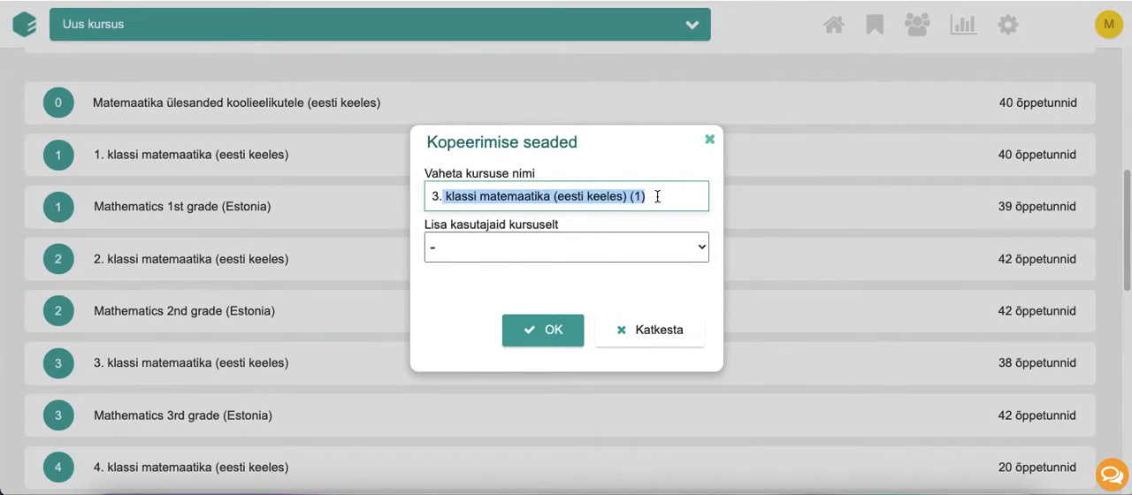
pyautogui.press('BackSpace')
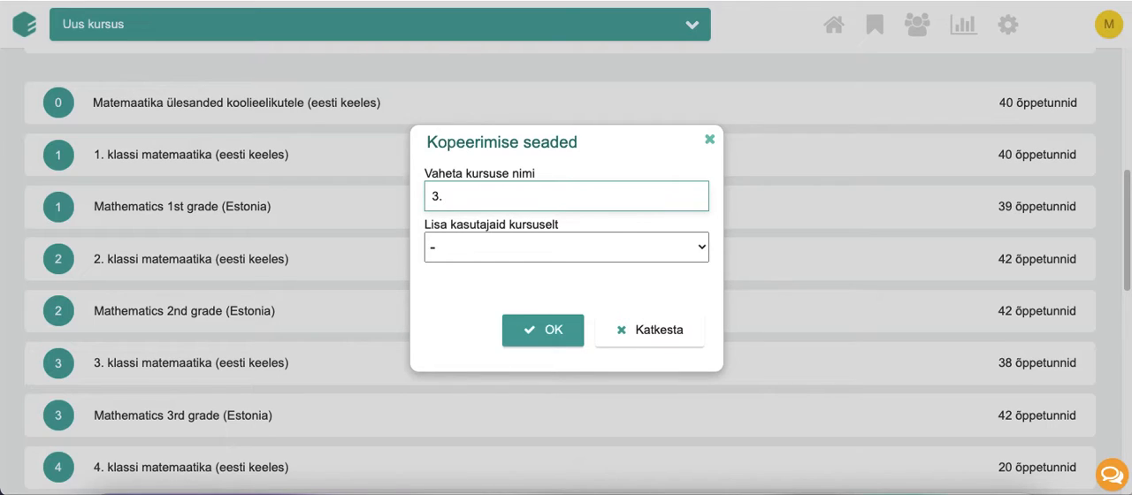
pyautogui.write('A klass 2021/22')
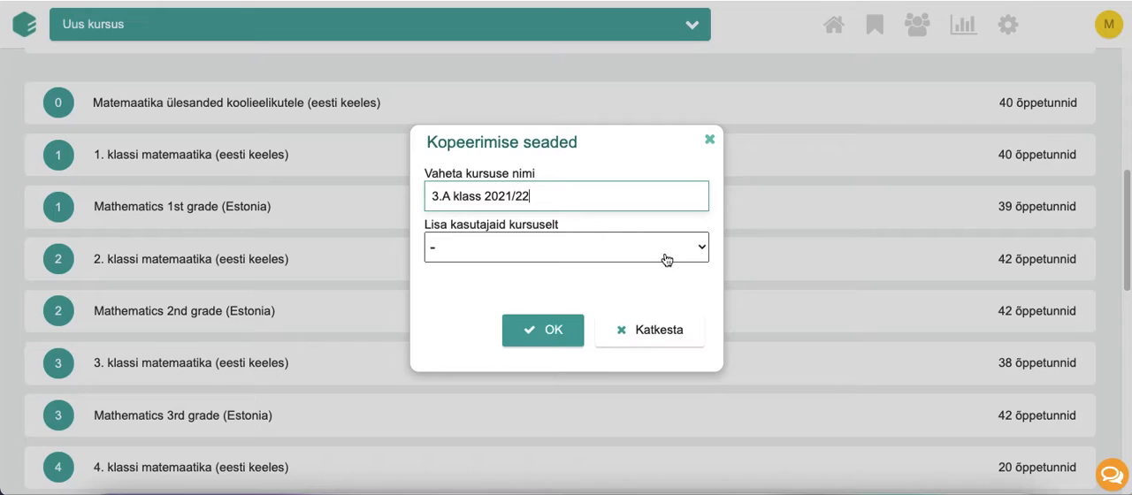
# Add the users from 2.A klass 2020-21 except the teacher's account, and create the course
pyautogui.click(667, 259)
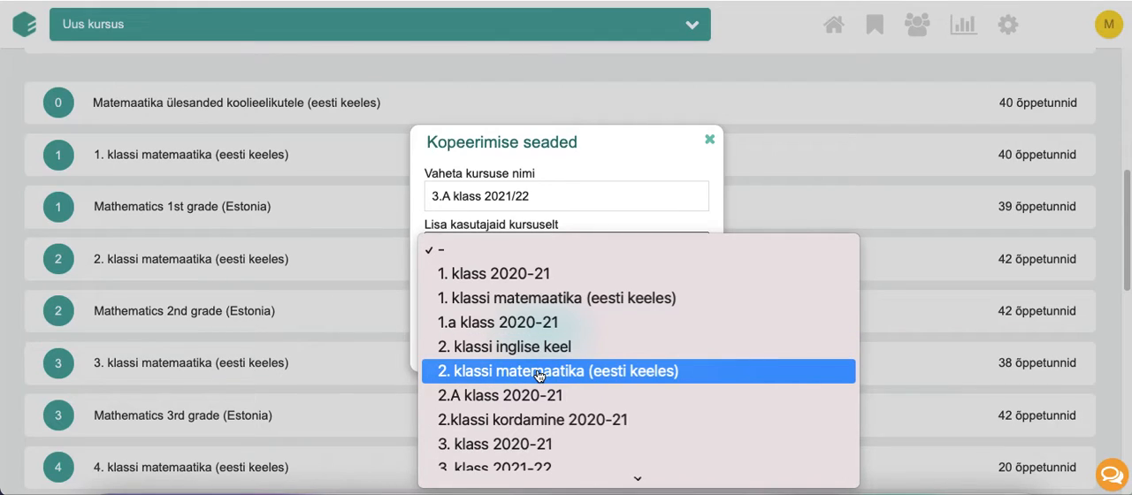
pyautogui.click(573, 398)
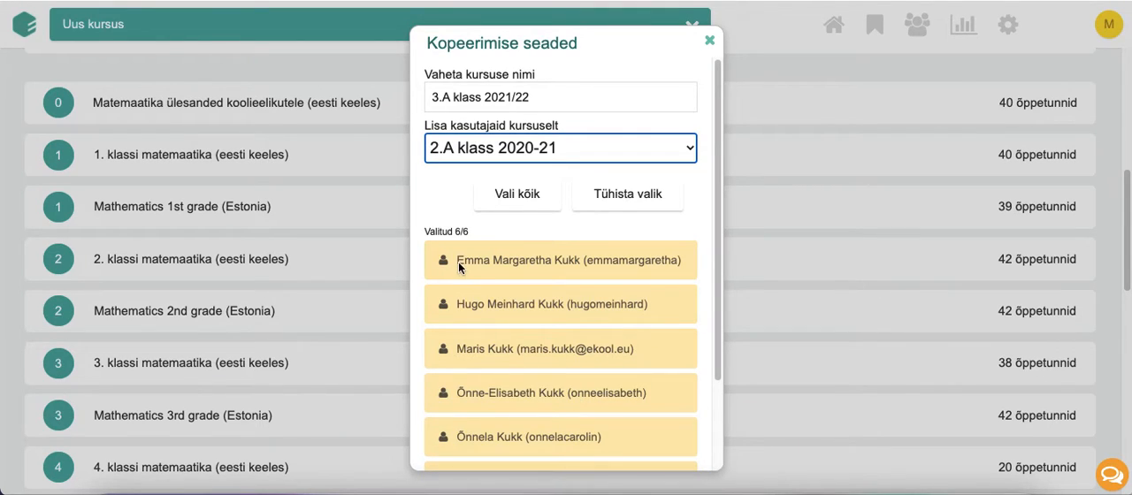
pyautogui.scroll(-1, 482, 367)
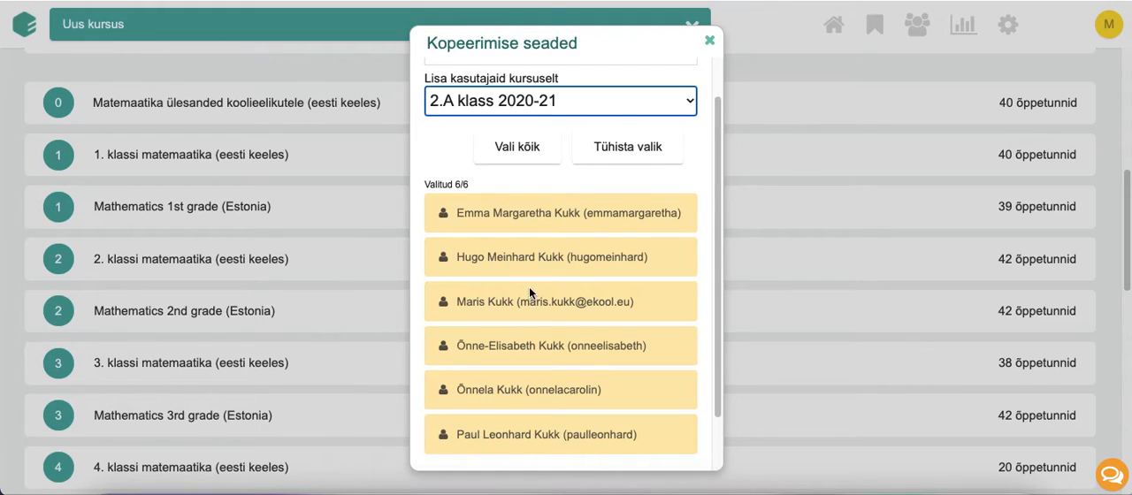
pyautogui.click(520, 308)
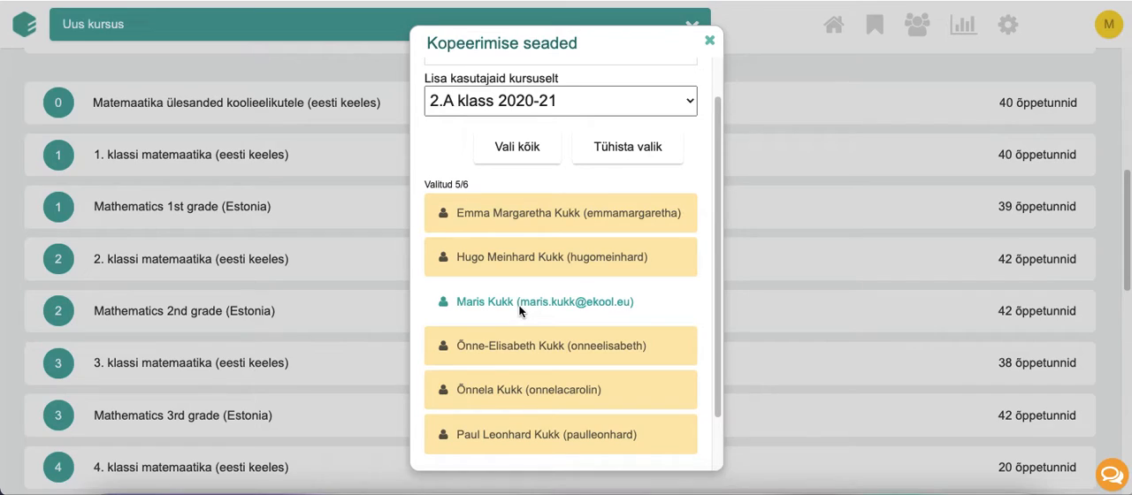
pyautogui.scroll(-2, 520, 308)
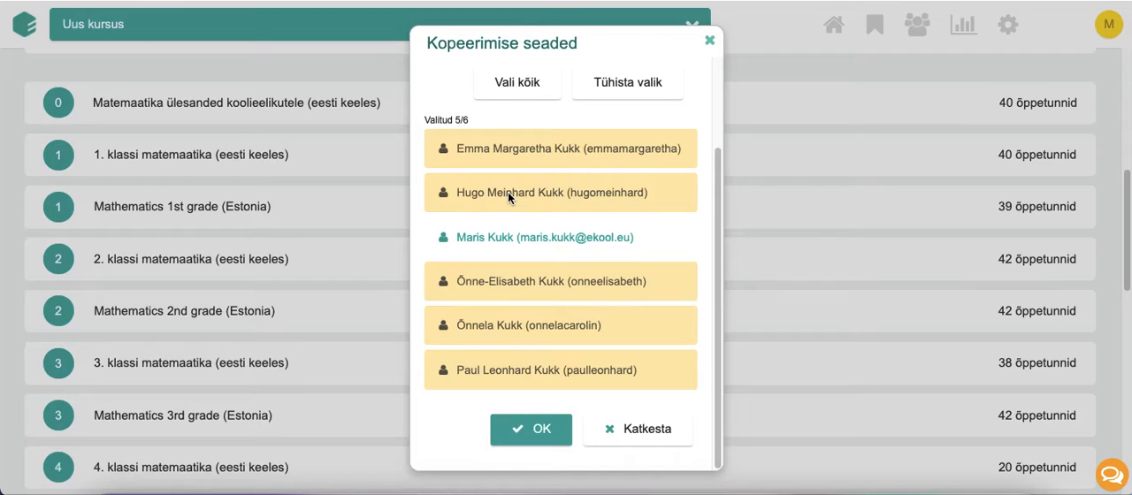
pyautogui.click(459, 196)
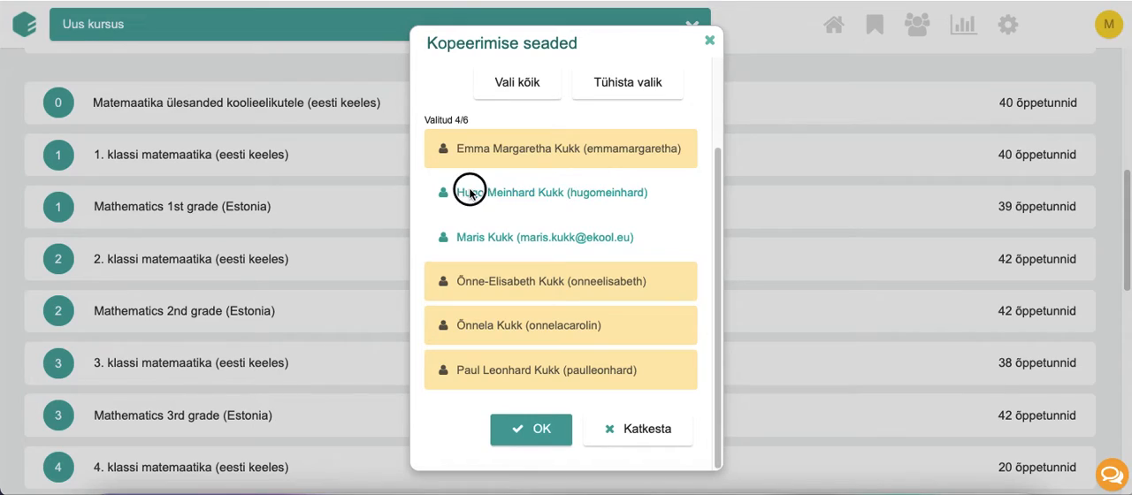
pyautogui.click(464, 191)
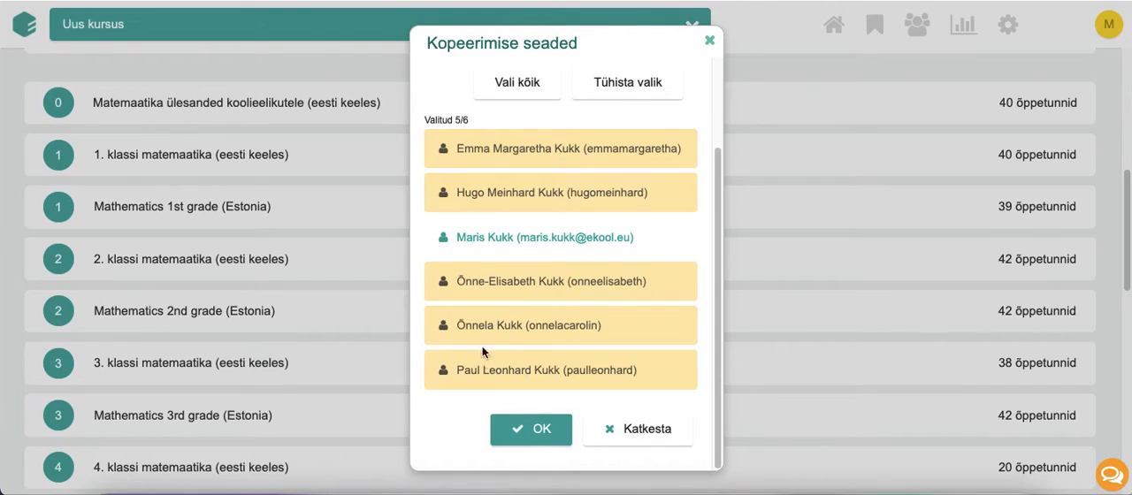
pyautogui.click(523, 433)
pyautogui.click(524, 432)
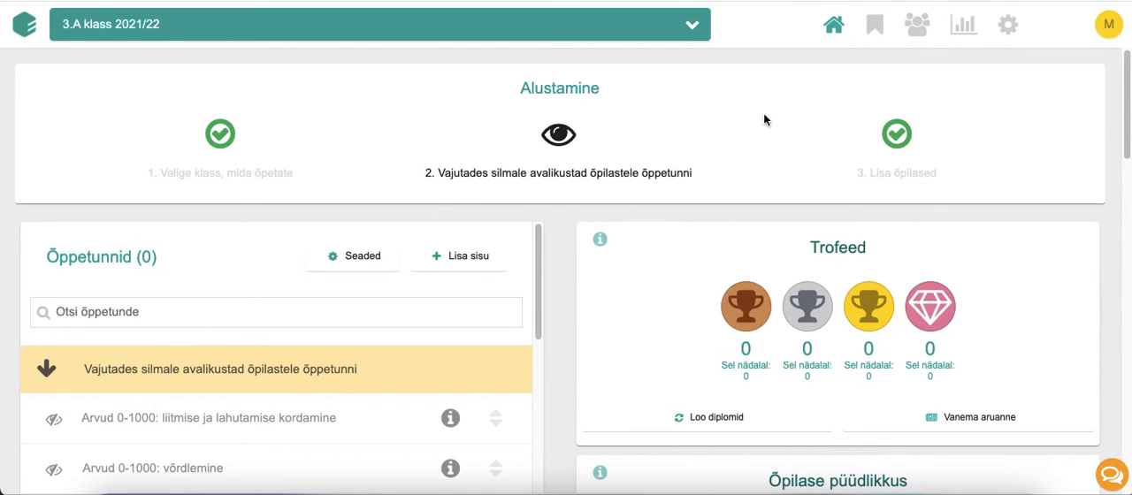
# Open the new course's user list and review the students copied into it
pyautogui.click(922, 28)
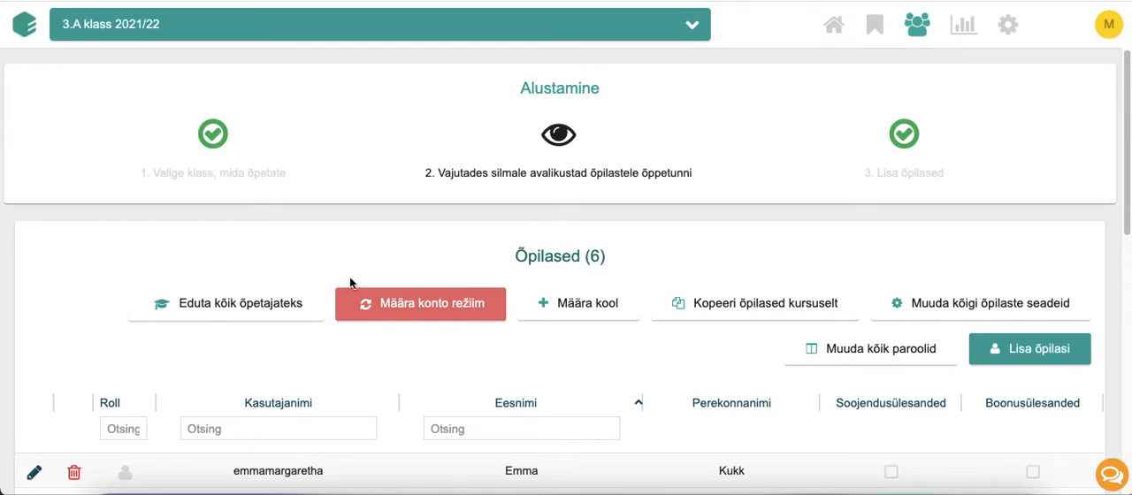
pyautogui.scroll(-1, 349, 277)
pyautogui.scroll(-1, 351, 283)
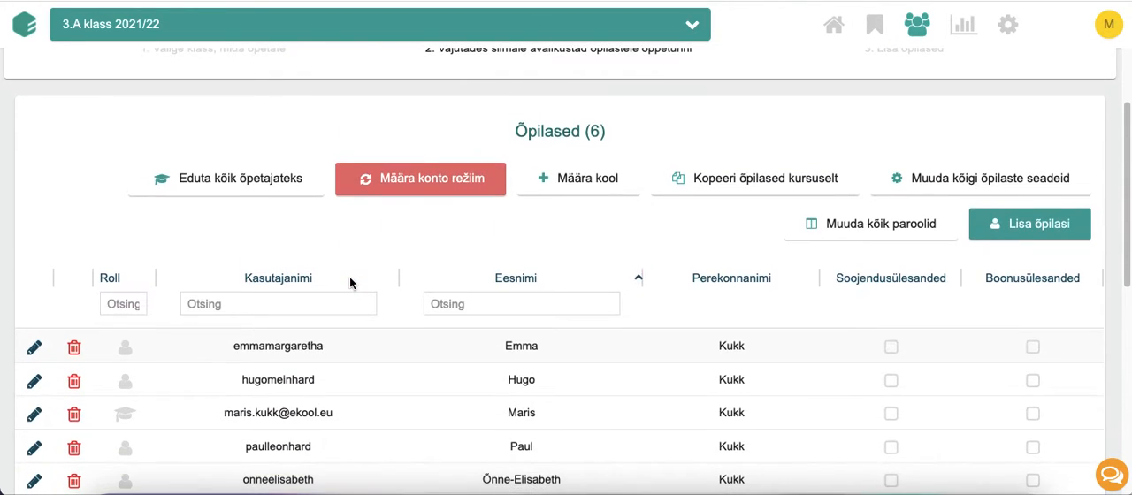
pyautogui.scroll(-1, 520, 224)
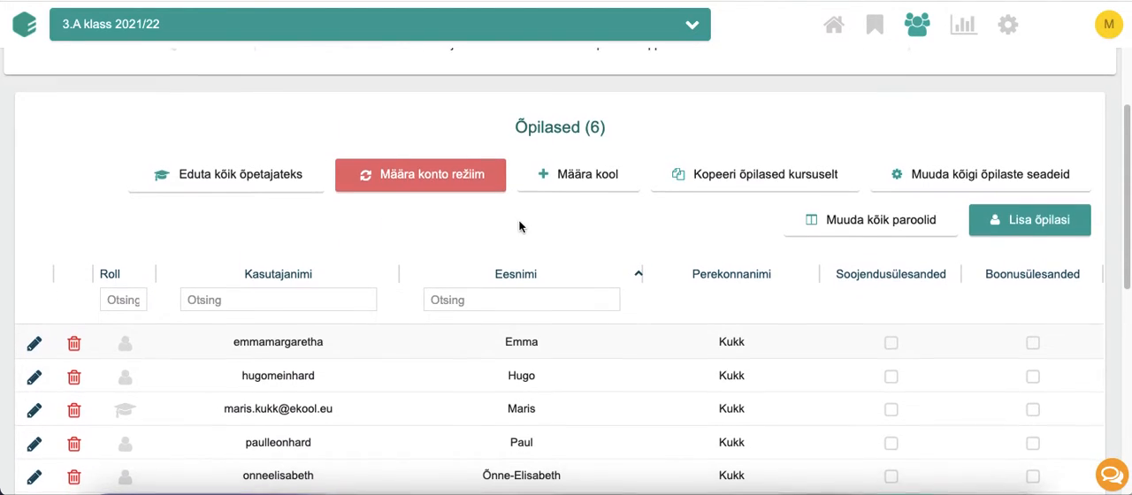
# Begin adding a new student, enter the student's full name and continue to the usernames
pyautogui.click(1030, 221)
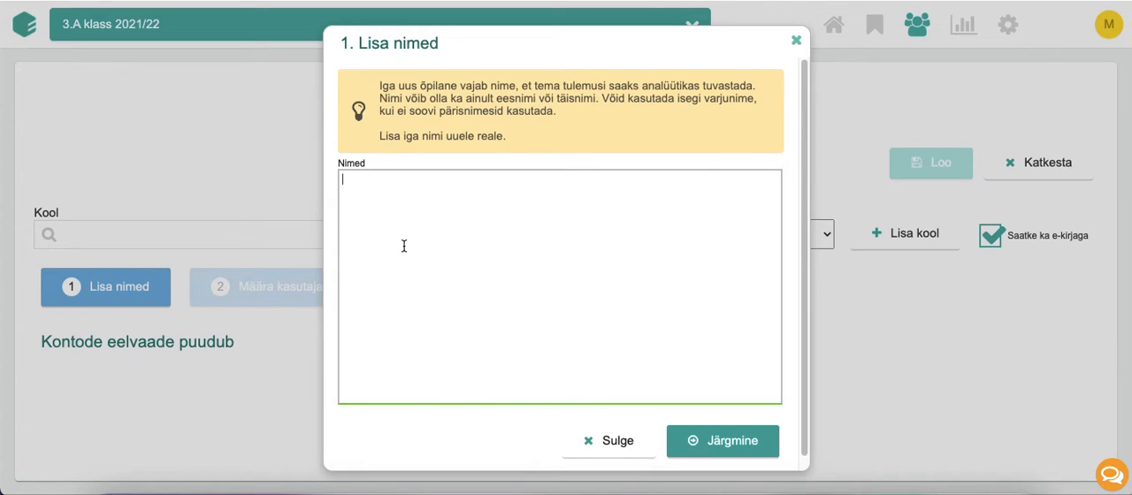
pyautogui.click(720, 448)
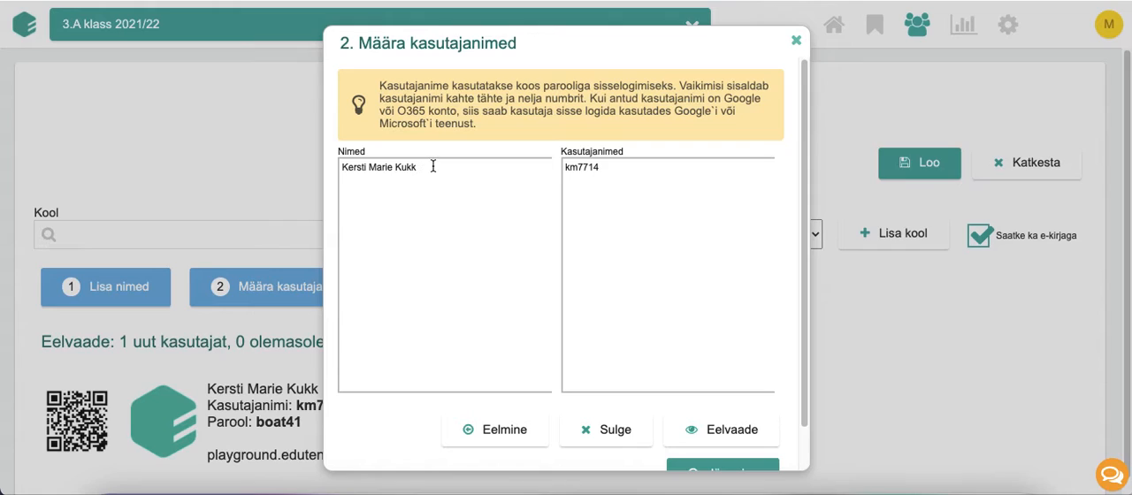
# Replace the generated username with the student's full name in lowercase without spaces, and close the account wizard at the password stage
pyautogui.moveTo(433, 166); pyautogui.dragTo(327, 170)
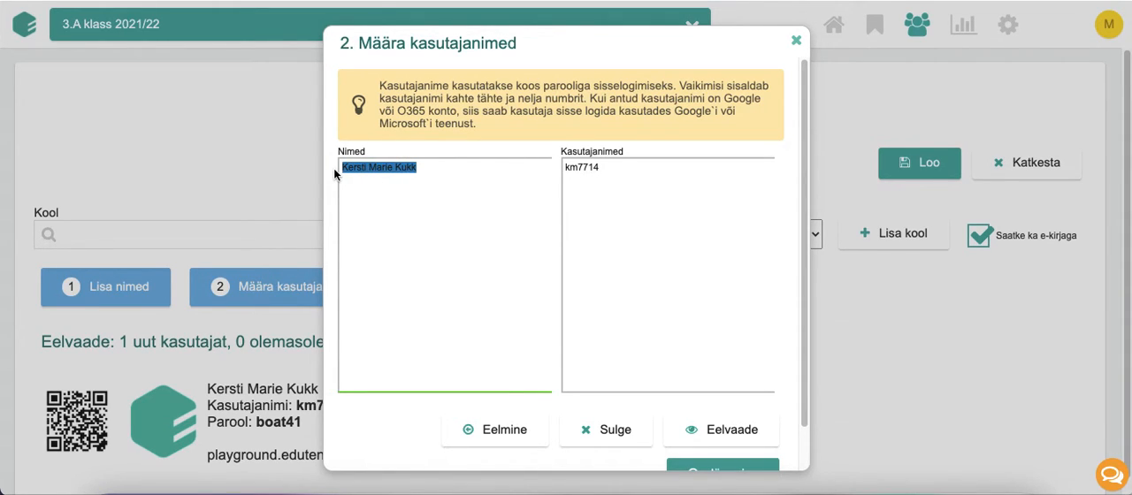
pyautogui.rightClick(356, 167)
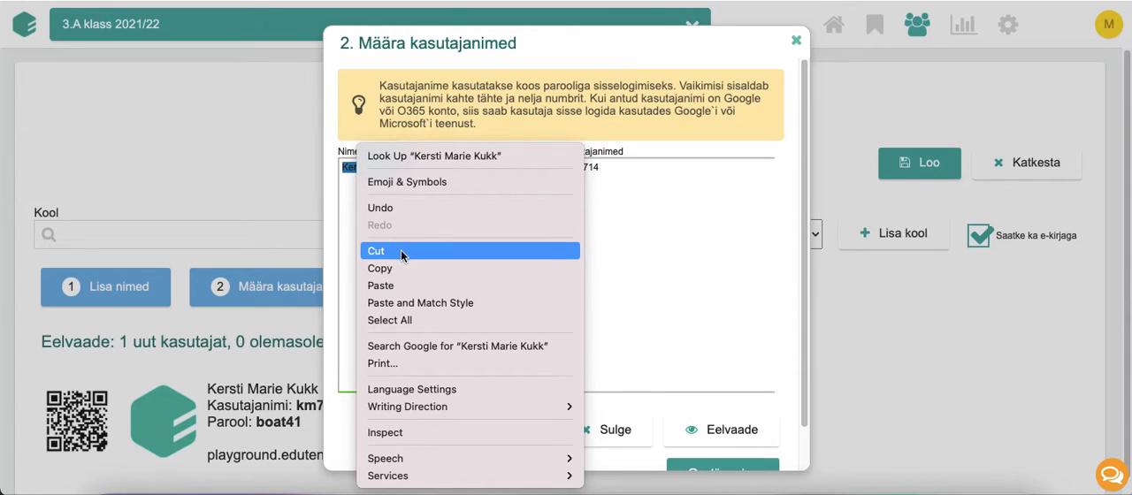
pyautogui.click(403, 265)
pyautogui.moveTo(632, 182); pyautogui.dragTo(552, 174)
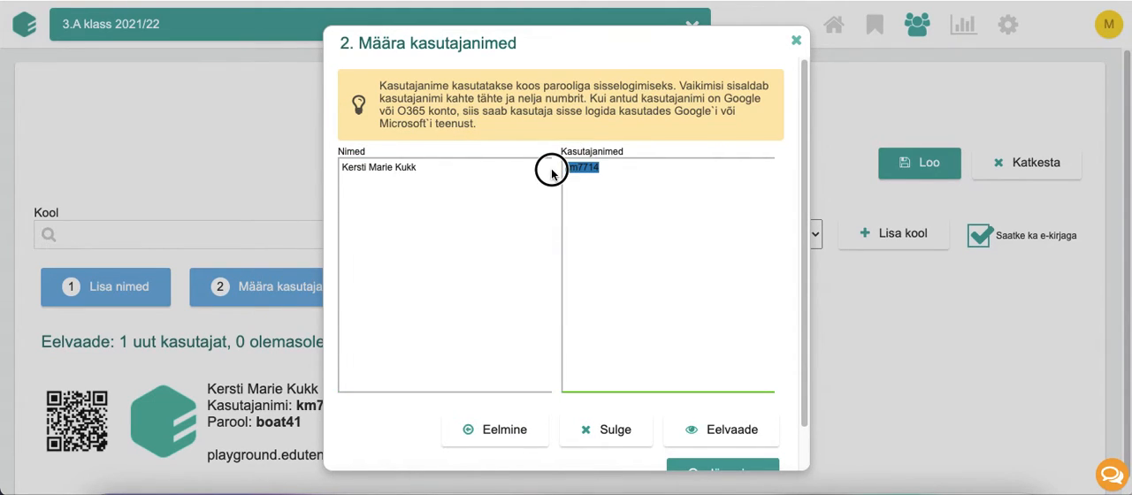
pyautogui.press('BackSpace')
pyautogui.rightClick(586, 172)
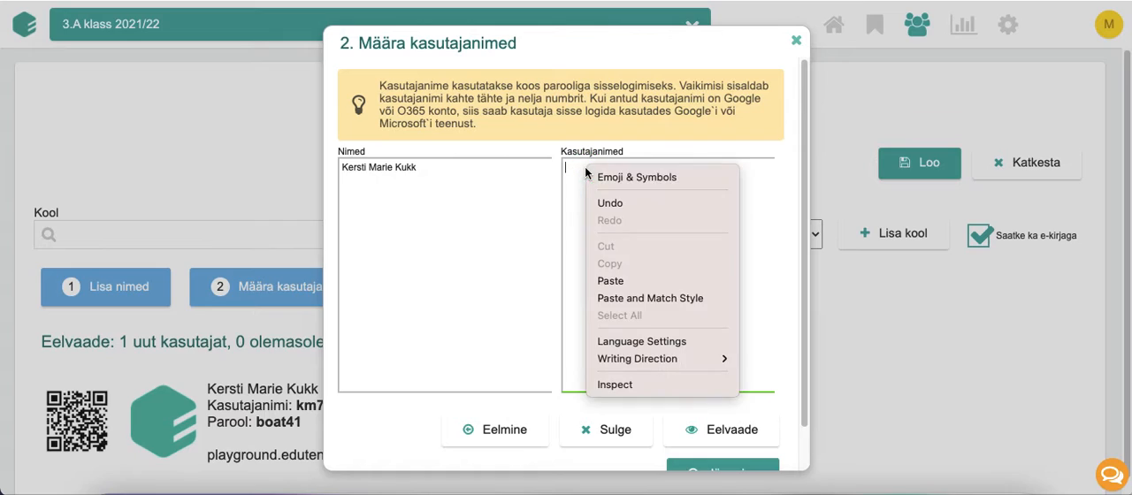
pyautogui.click(659, 297)
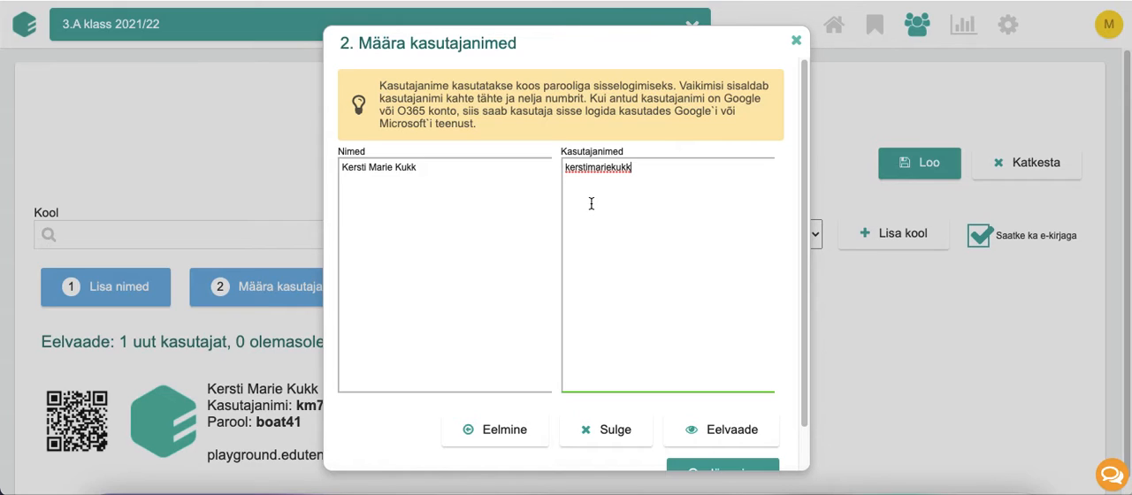
pyautogui.scroll(-1, 594, 201)
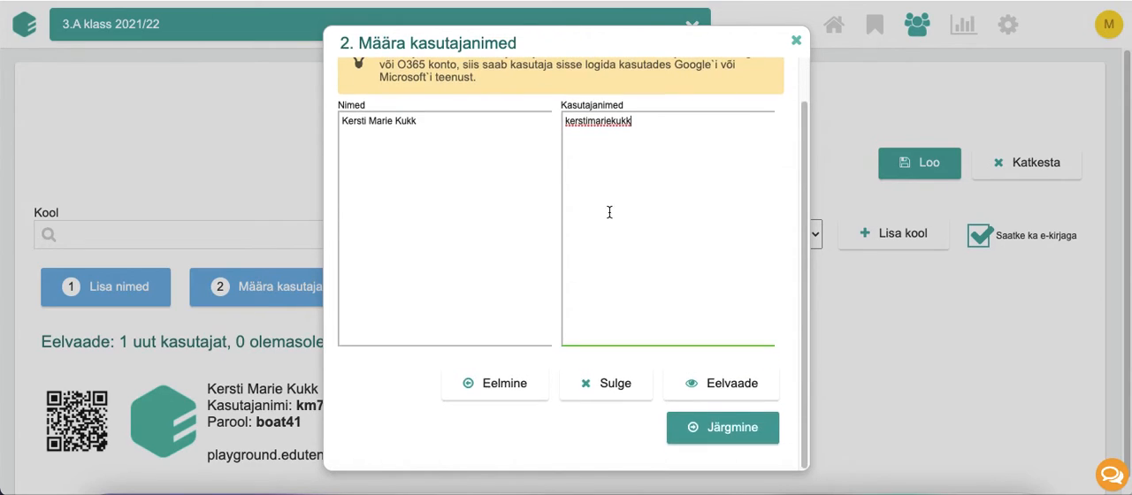
pyautogui.click(710, 429)
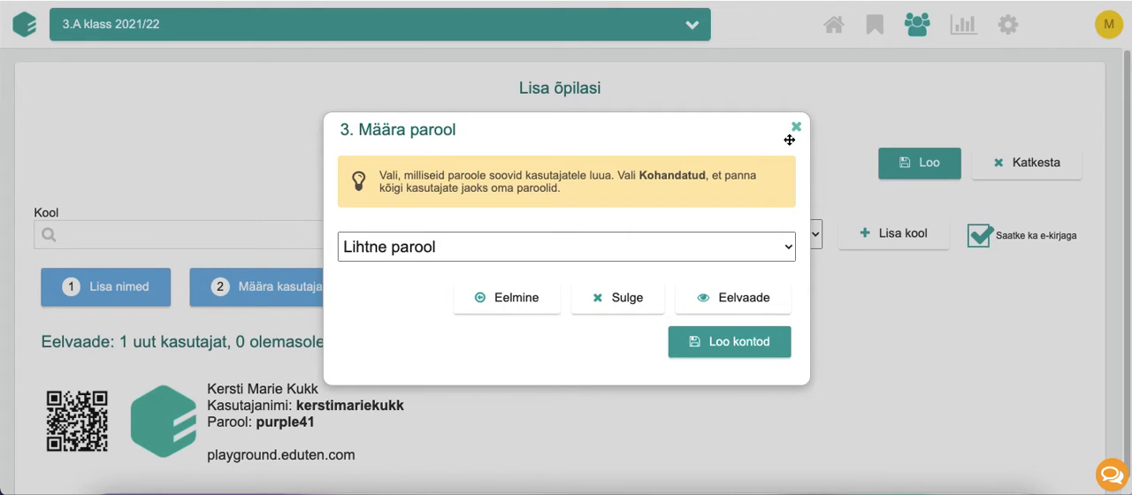
pyautogui.click(622, 300)
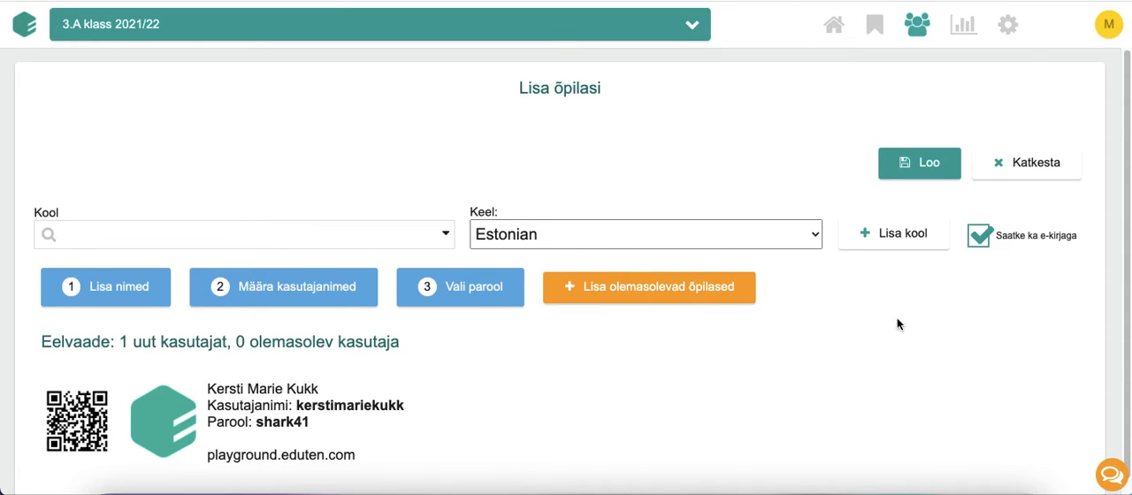
# Turn off sending the new account by e-mail, and exit adding students without creating it
pyautogui.click(979, 237)
pyautogui.click(978, 235)
pyautogui.click(983, 241)
pyautogui.click(1064, 167)
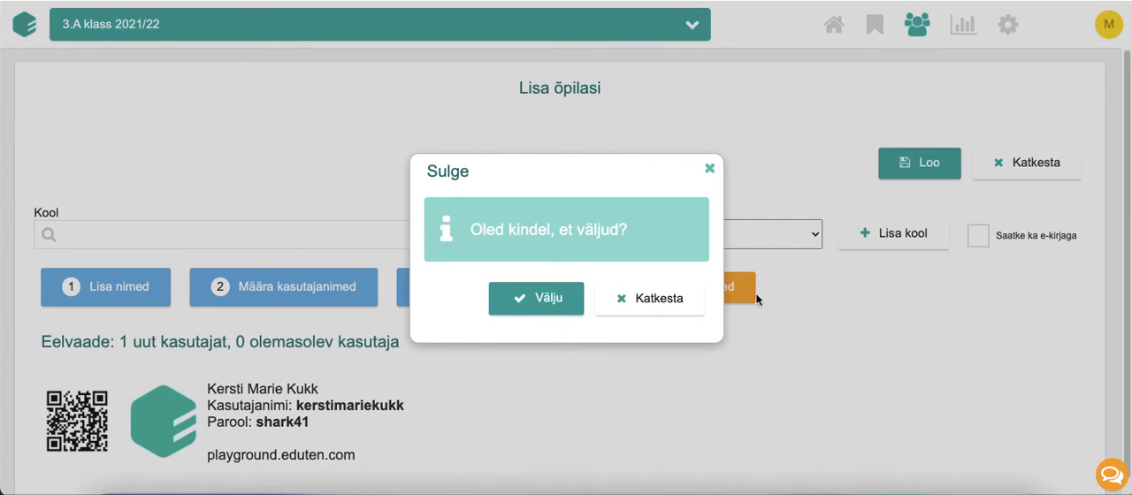
pyautogui.click(559, 310)
pyautogui.scroll(-3, 476, 334)
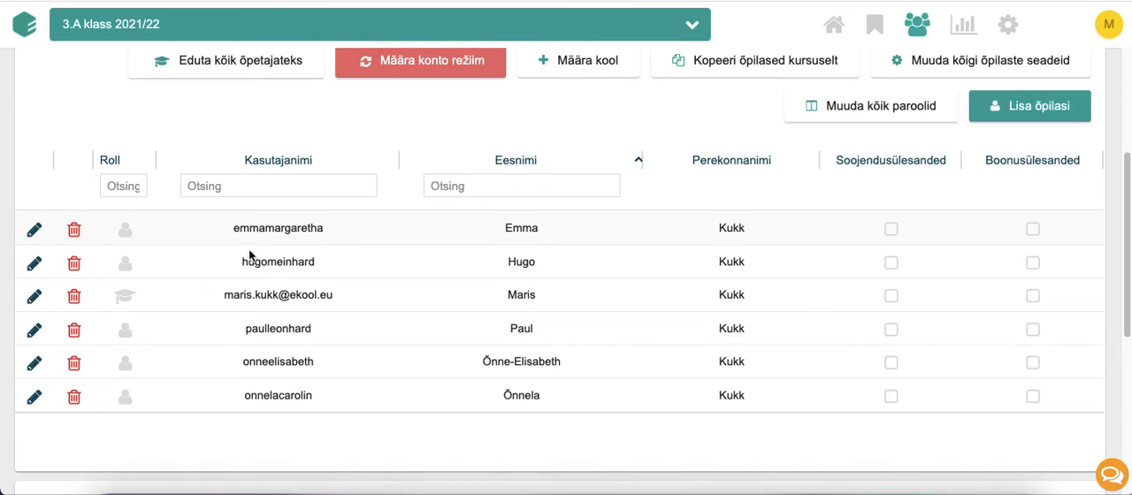
# Open the account details of the student listed directly below the teacher and examine the username and e-mail fields
pyautogui.click(34, 330)
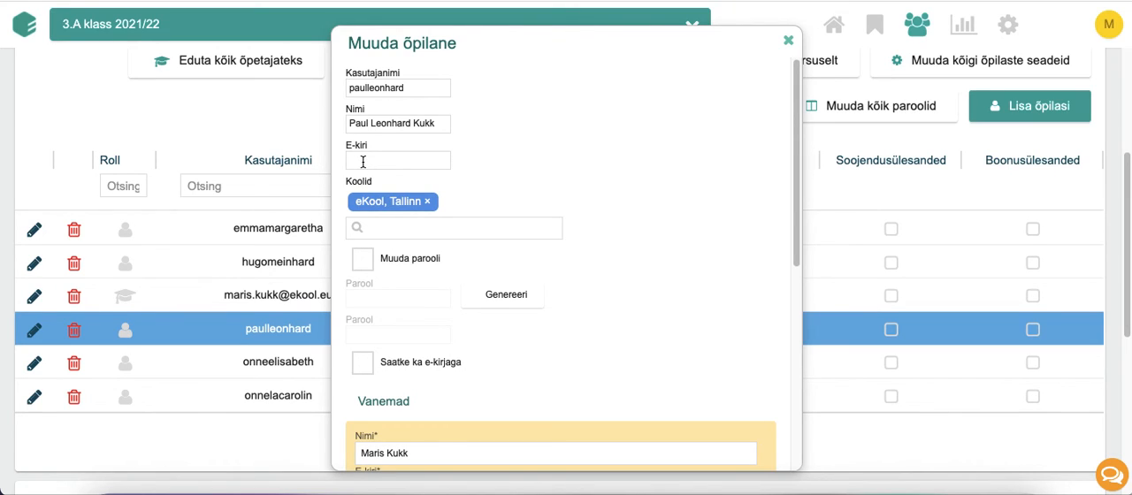
pyautogui.click(387, 89)
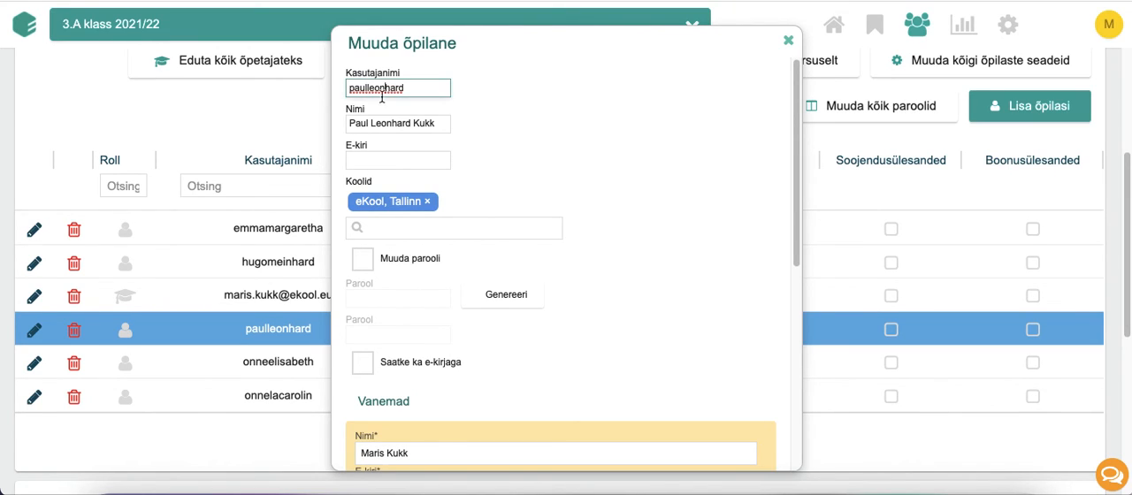
pyautogui.moveTo(422, 88); pyautogui.dragTo(347, 89)
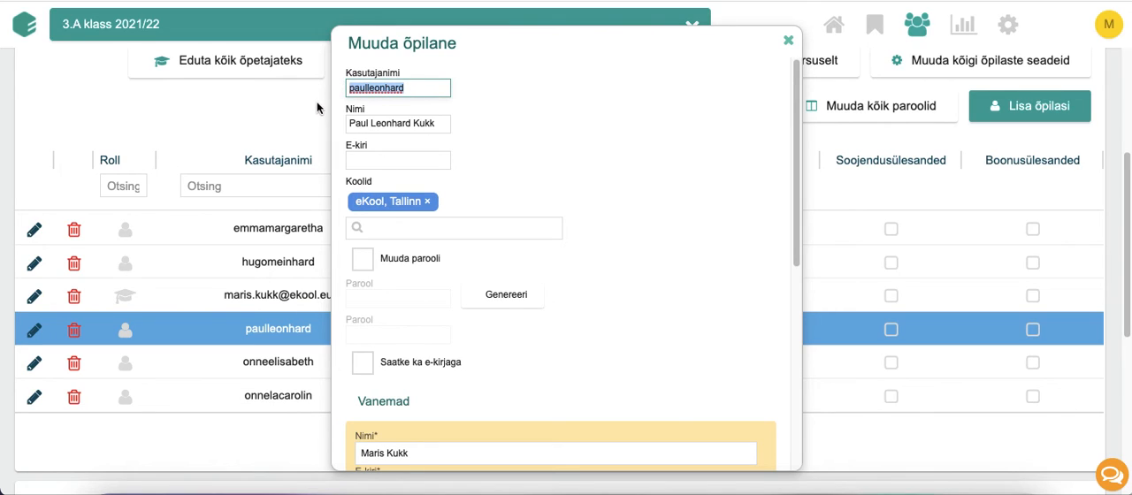
pyautogui.click(352, 162)
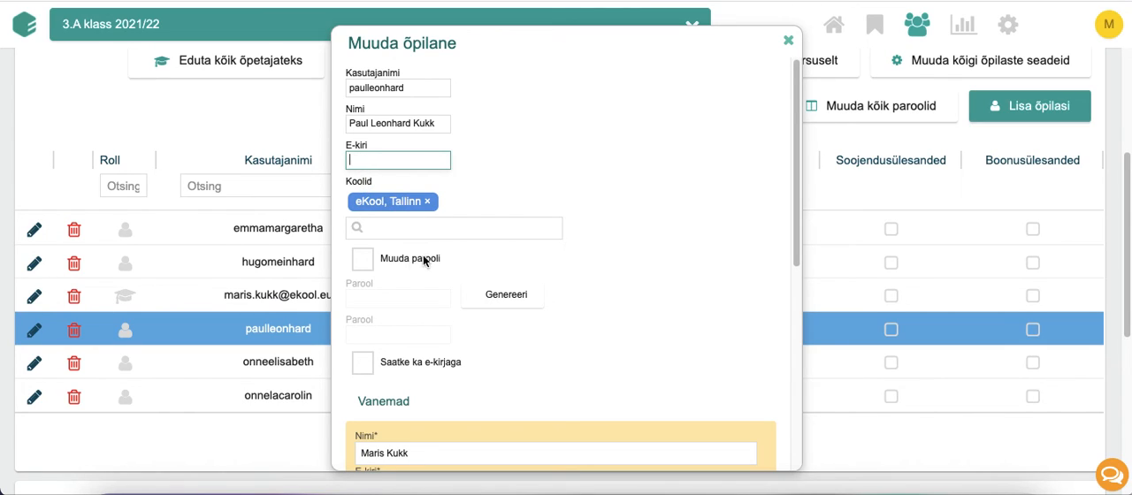
# Enable the password change option for this student, and close the account details without saving
pyautogui.click(364, 260)
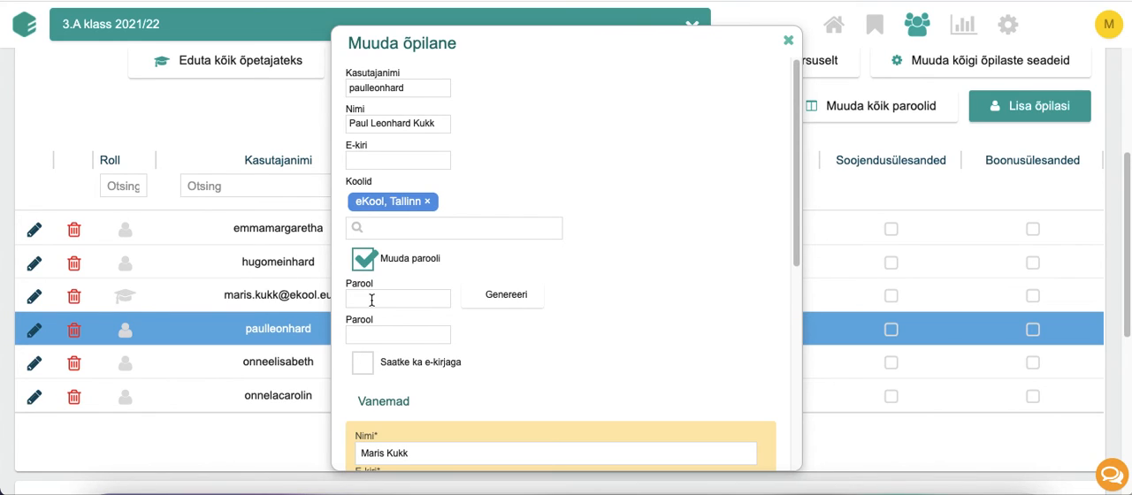
pyautogui.scroll(-5, 493, 302)
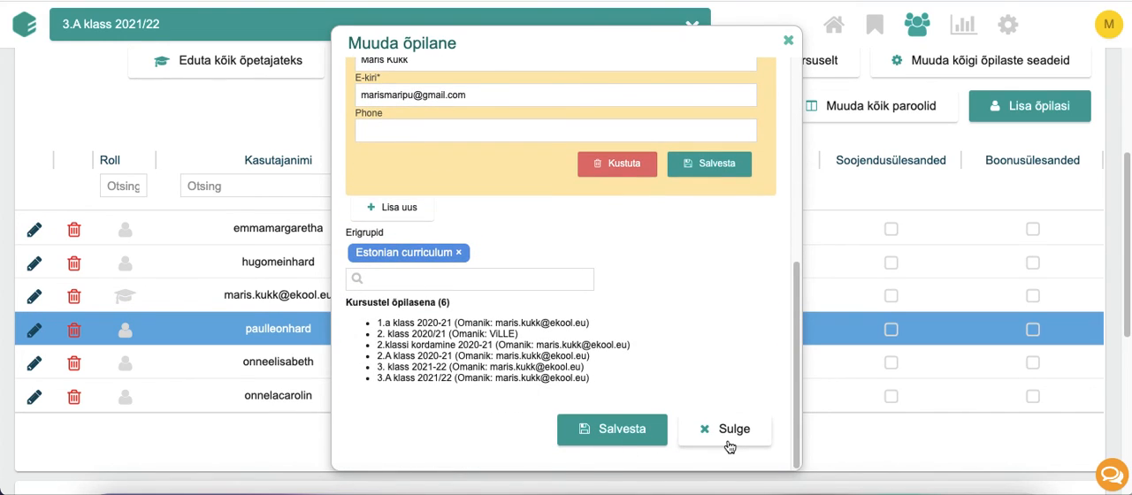
pyautogui.click(729, 431)
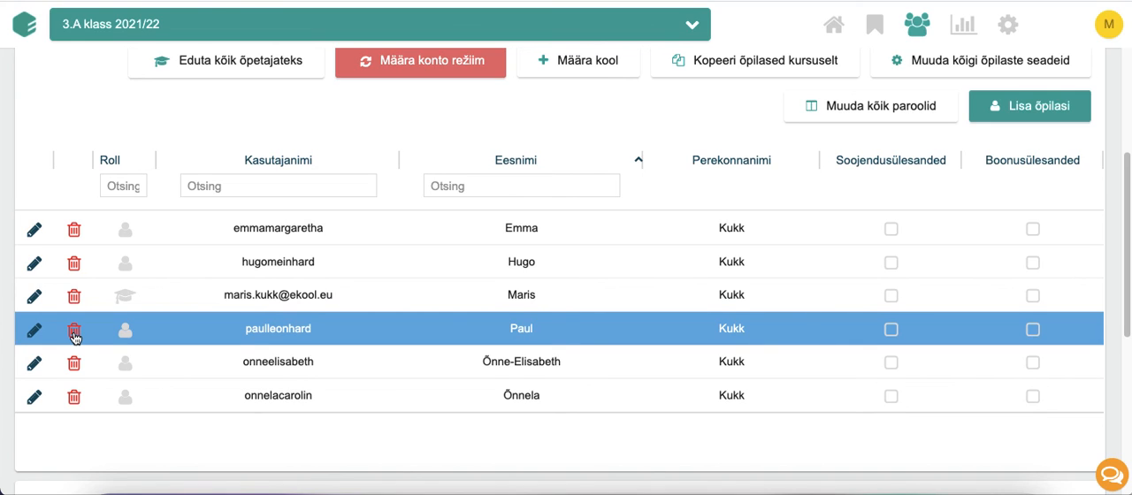
pyautogui.scroll(3, 106, 299)
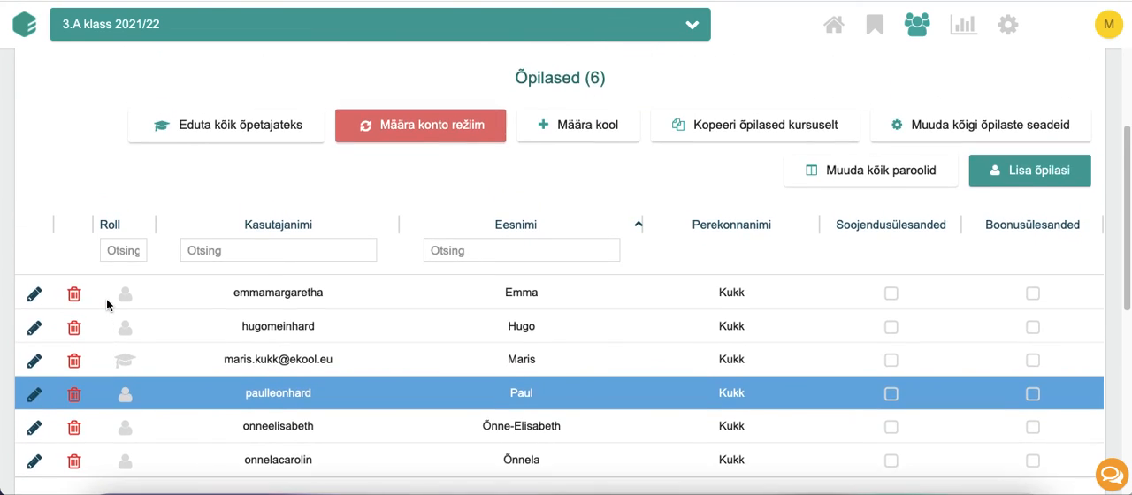
pyautogui.scroll(4, 91, 283)
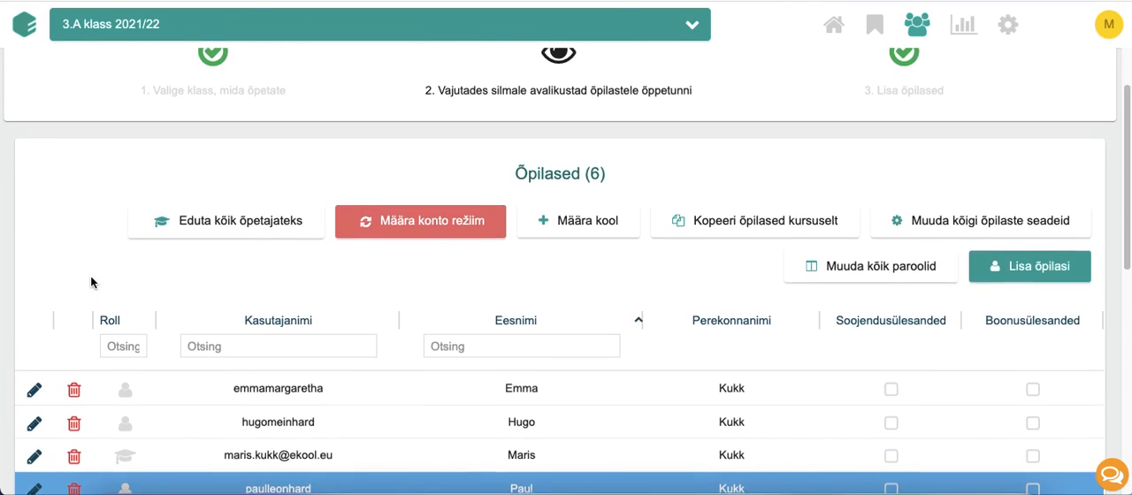